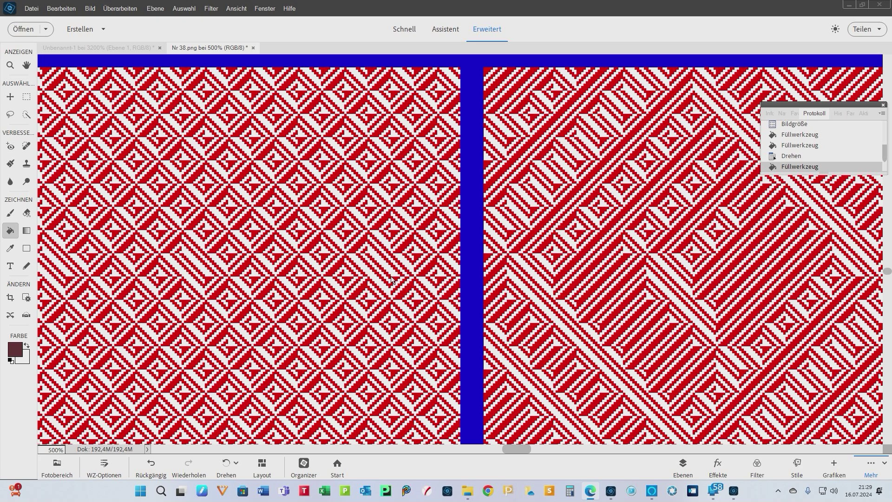
Step: Examine the red-and-white weave pattern with its blue grid, from single cells out to the whole image
key(ctrl+plus)
key(ctrl+plus)
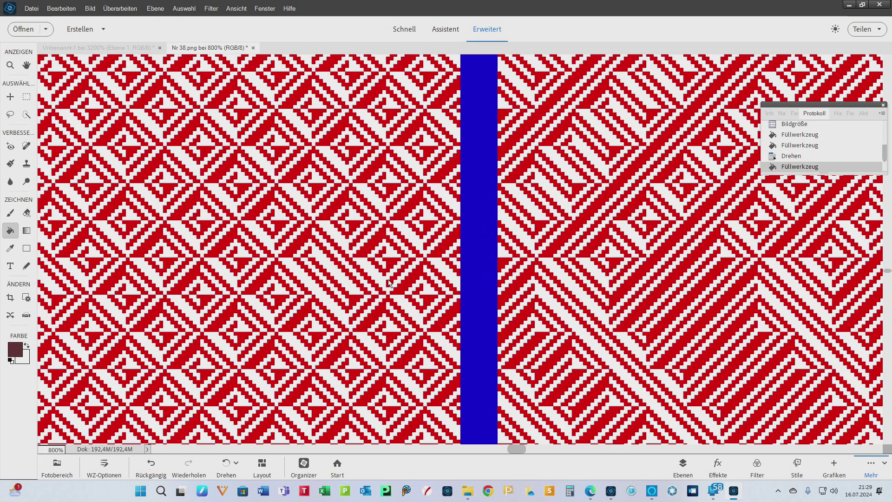
key(ctrl+minus)
key(ctrl+minus)
key(ctrl+minus)
key(ctrl+minus)
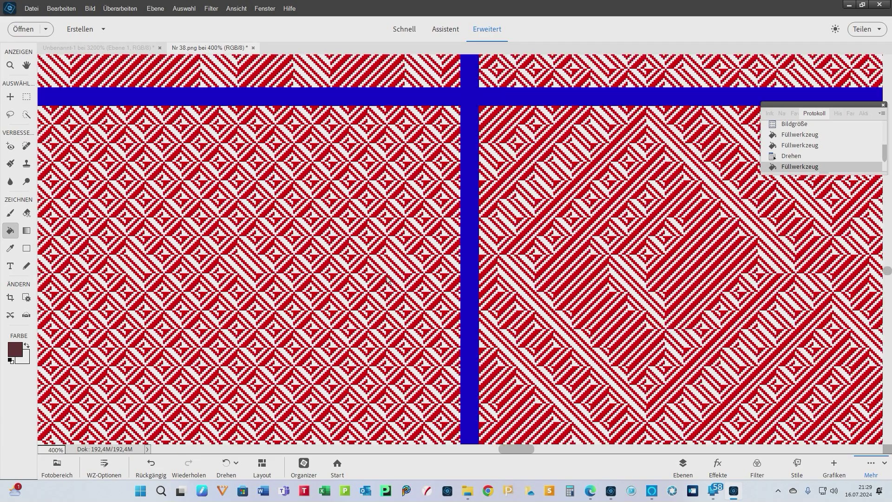
key(ctrl+minus)
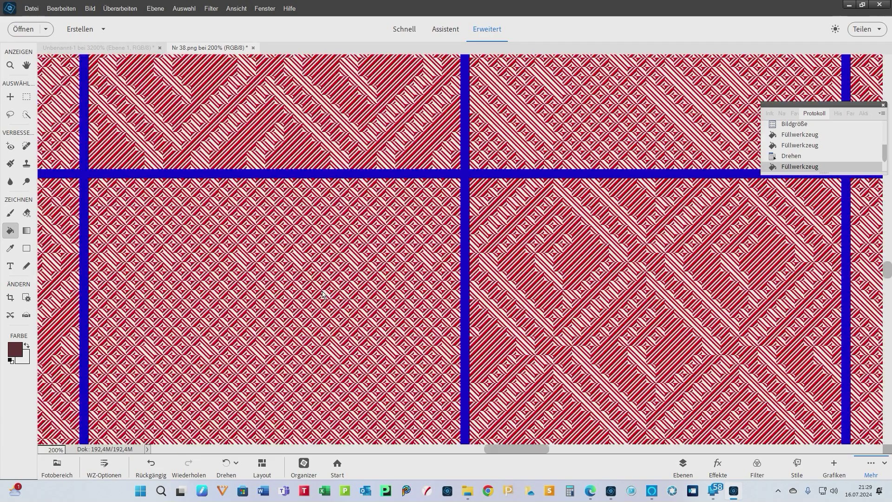
key(ctrl+minus)
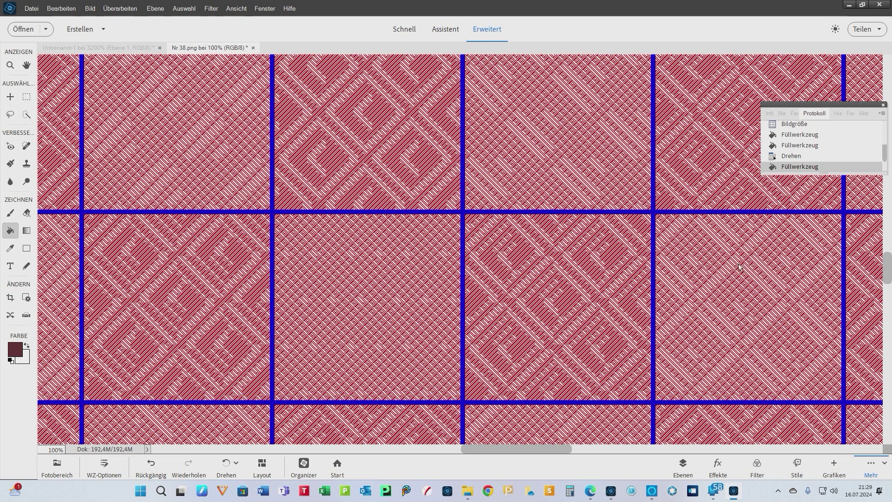
key(ctrl+minus)
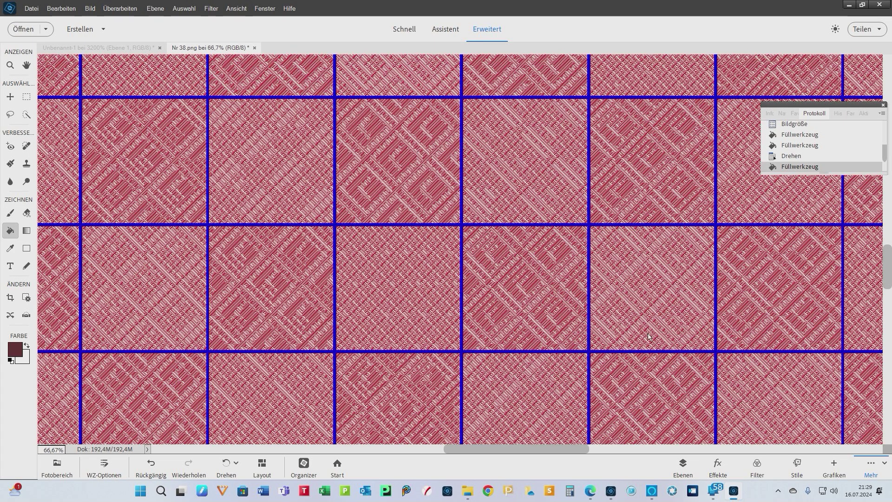
key(ctrl+minus)
key(ctrl+minus)
key(ctrl+minus)
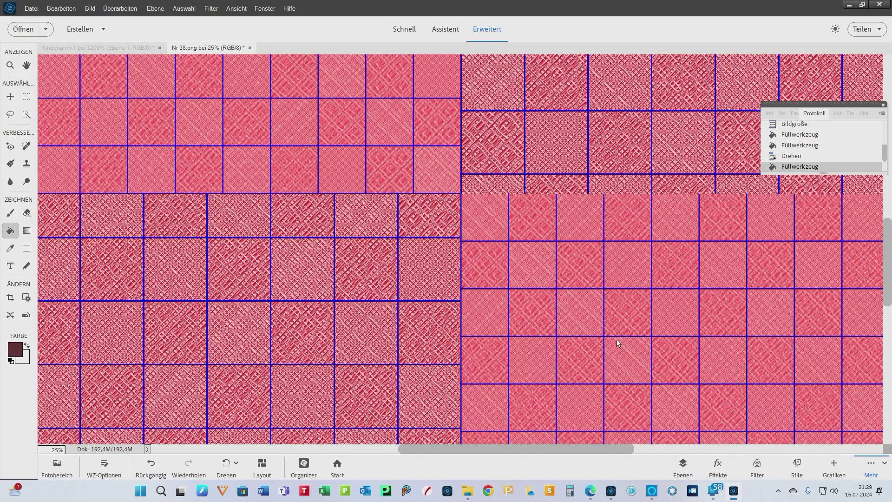
key(ctrl+minus)
key(ctrl+minus)
key(ctrl+minus)
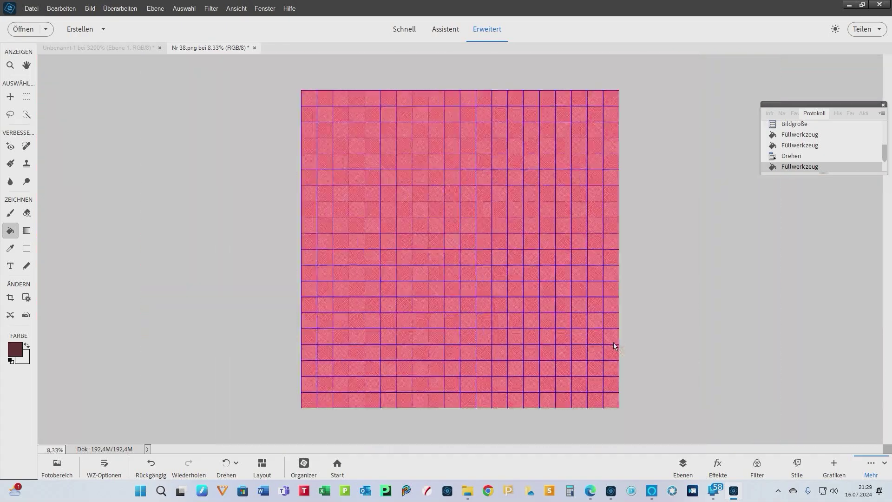
Step: Inspect the differently patterned blocks from the overview down to a crossing of the blue grid lines
key(ctrl+plus)
key(ctrl+plus)
key(ctrl+plus)
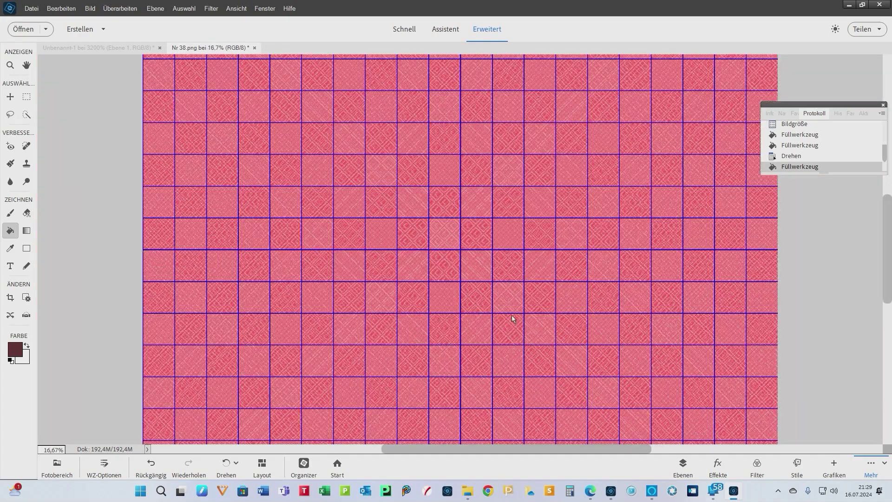
key(ctrl+plus)
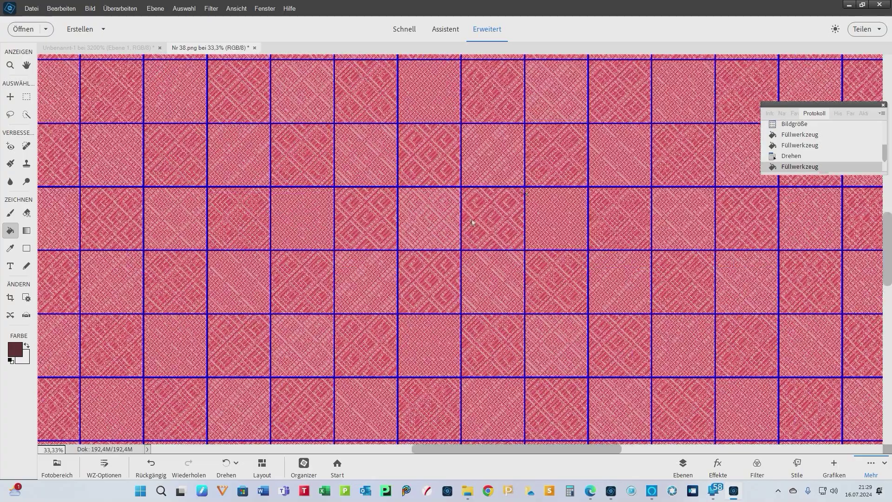
key(ctrl+plus)
key(ctrl+plus)
key(ctrl+plus)
key(ctrl+plus)
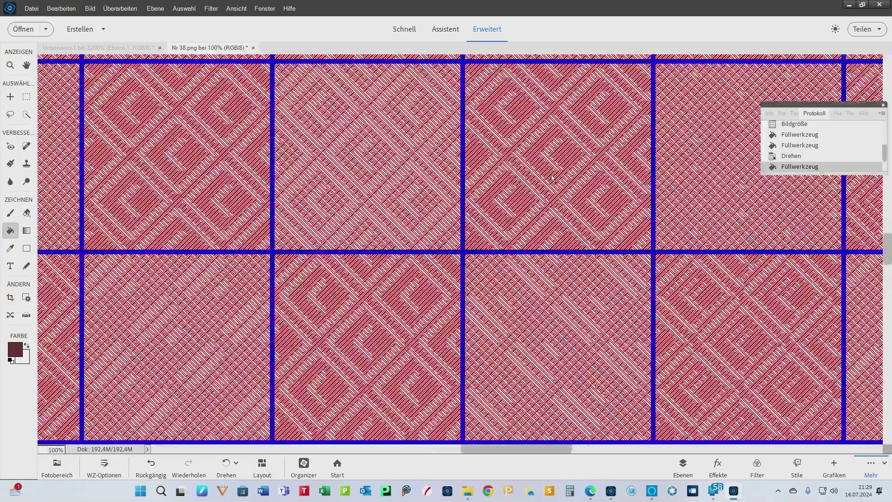
key(ctrl+plus)
key(ctrl+plus)
key(ctrl+plus)
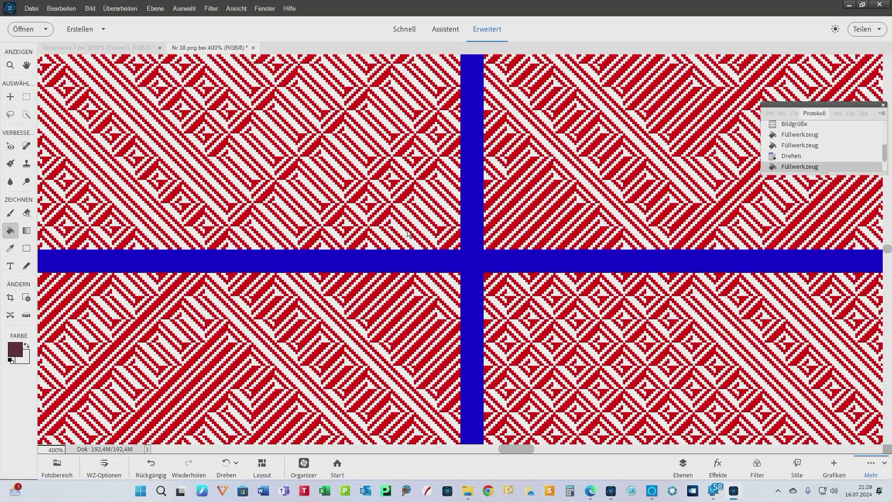
Step: Fill the blue grid lines with the diagonal red-and-white stripe pattern
key(ctrl+minus)
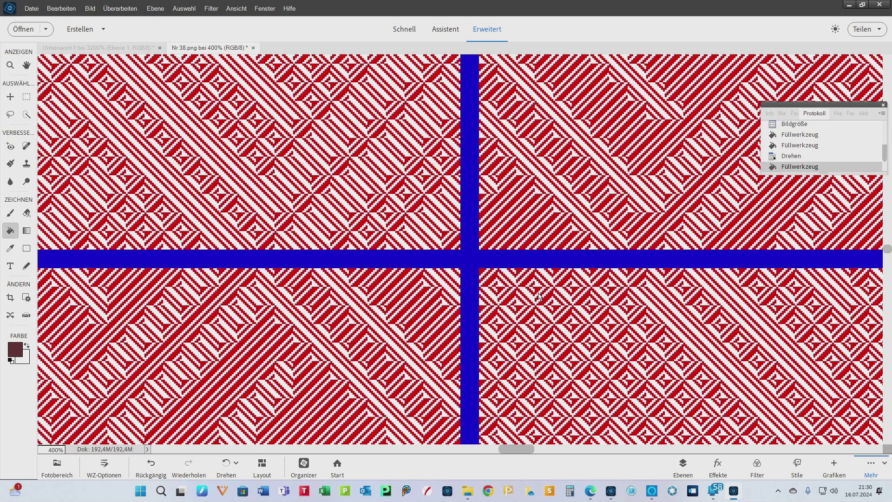
key(ctrl+plus)
key(ctrl+plus)
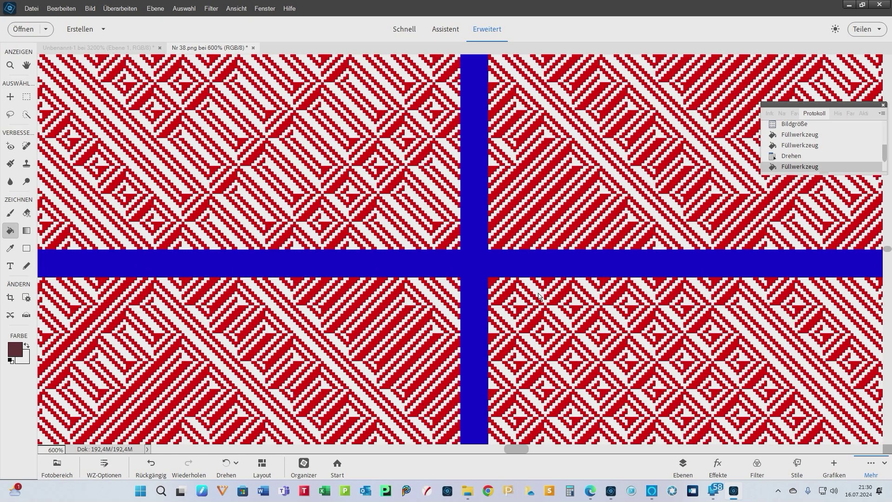
key(ctrl+minus)
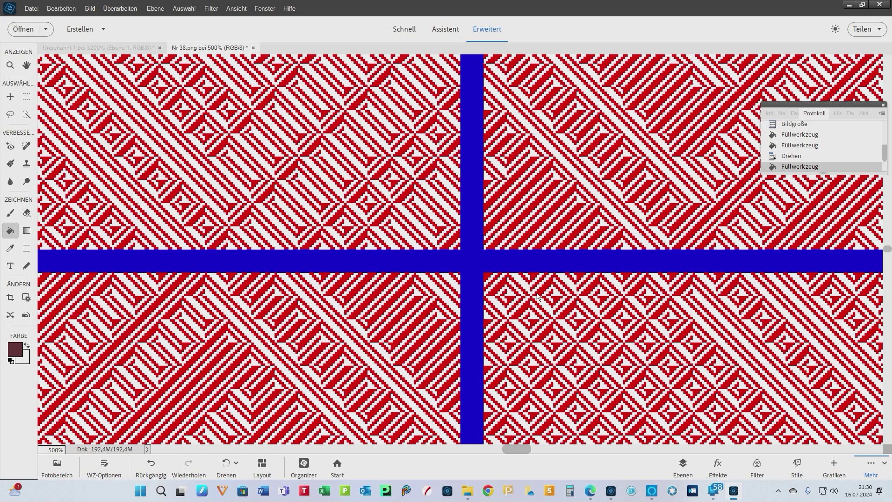
key(ctrl+minus)
key(ctrl+minus)
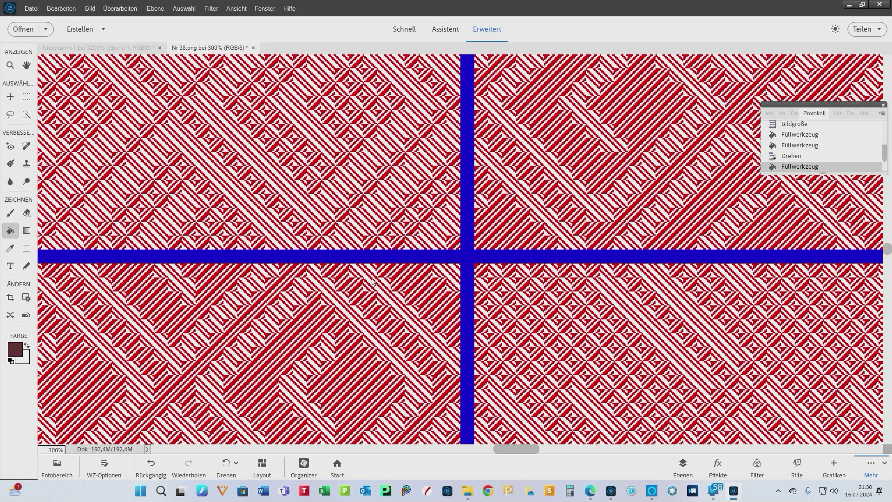
click(276, 259)
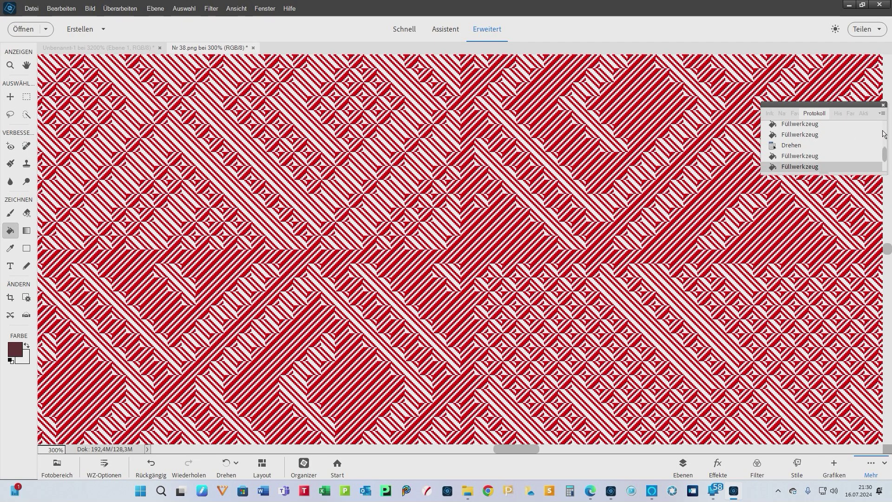
Step: Revert the image to its opened state in the history and fit it to the window
scroll(883, 133, up, 5)
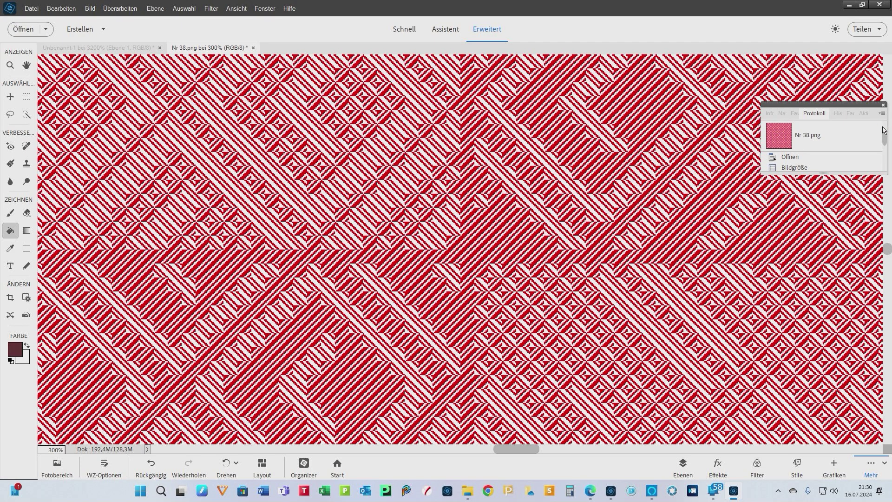
click(785, 158)
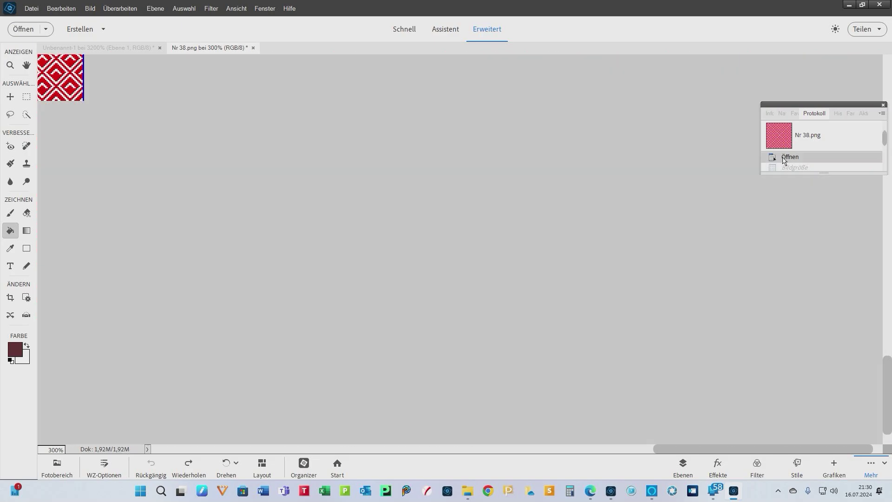
key(ctrl+plus)
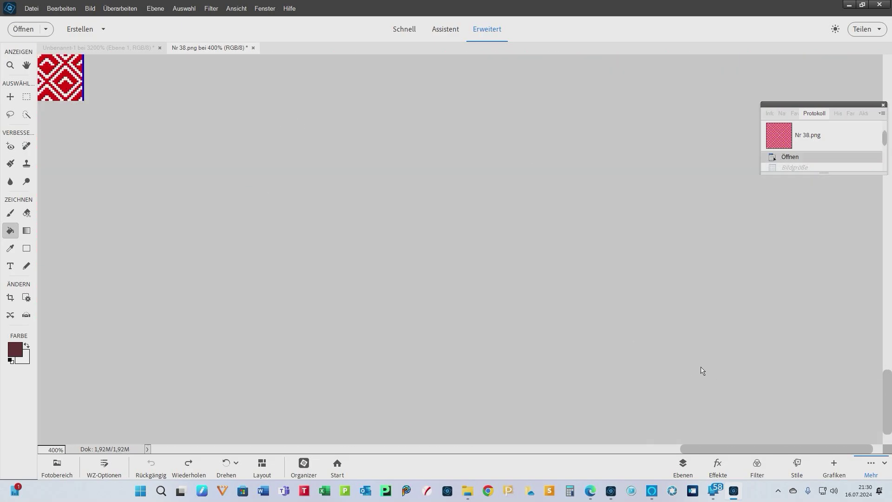
key(ctrl+0)
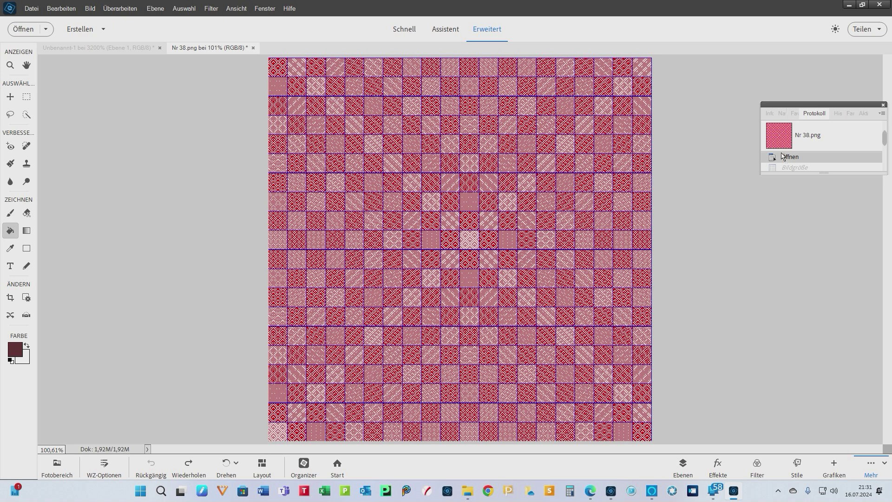
Step: Advance the history to the image resize and check the enlarged image's pixel dimensions without changing them
click(793, 167)
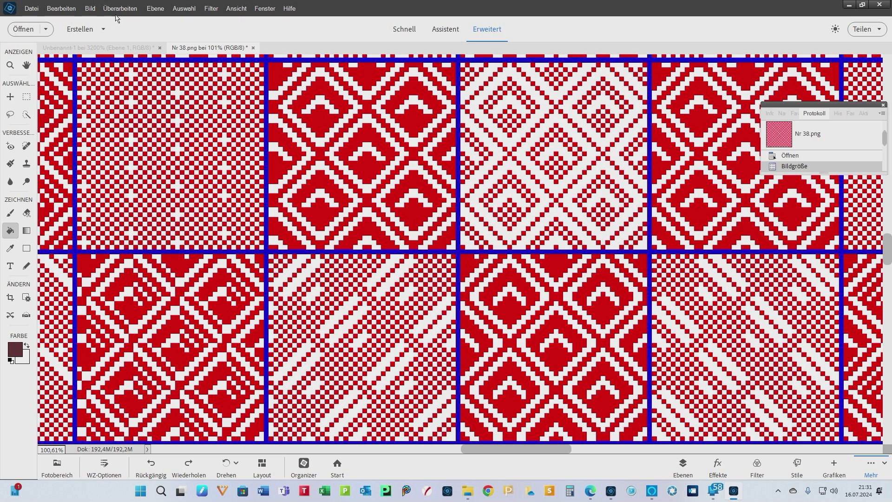
click(90, 8)
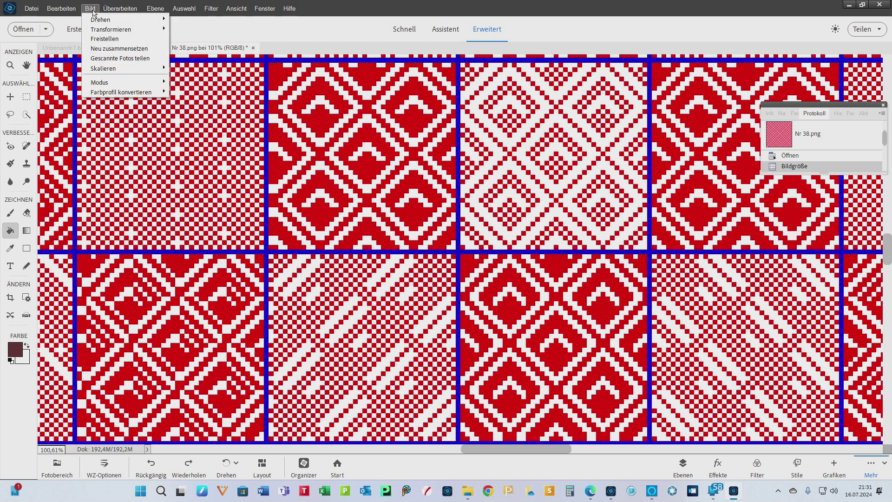
mouse_move(151, 70)
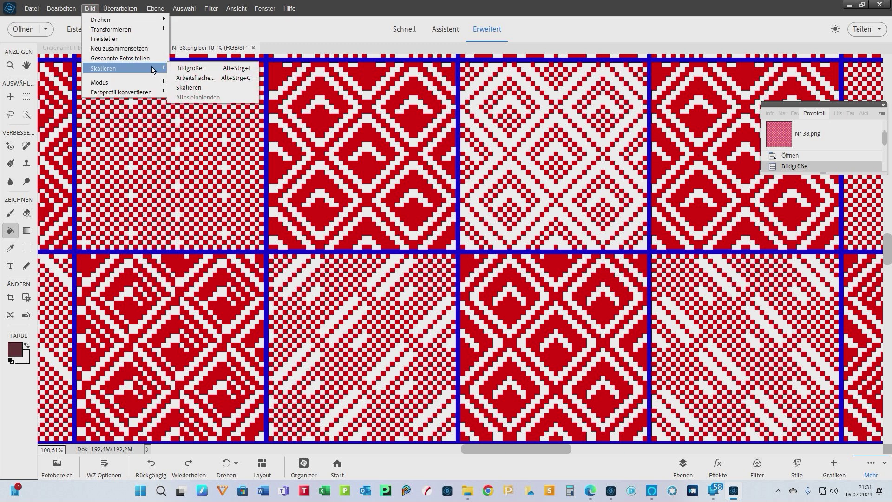
click(211, 72)
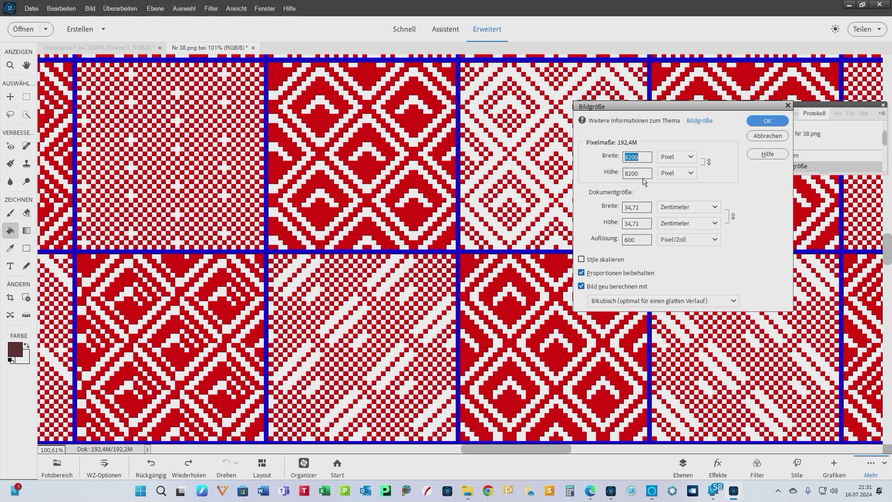
click(779, 138)
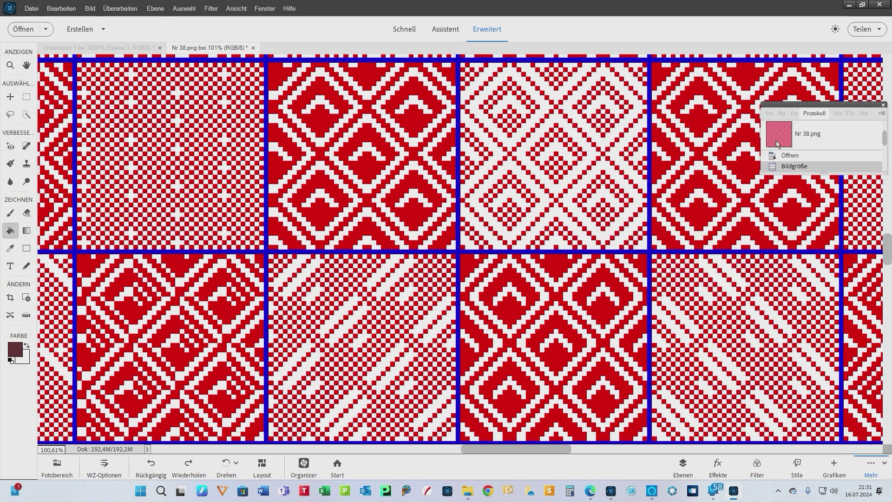
Step: Return to the opened state in the history and check the original image's pixel dimensions
click(784, 155)
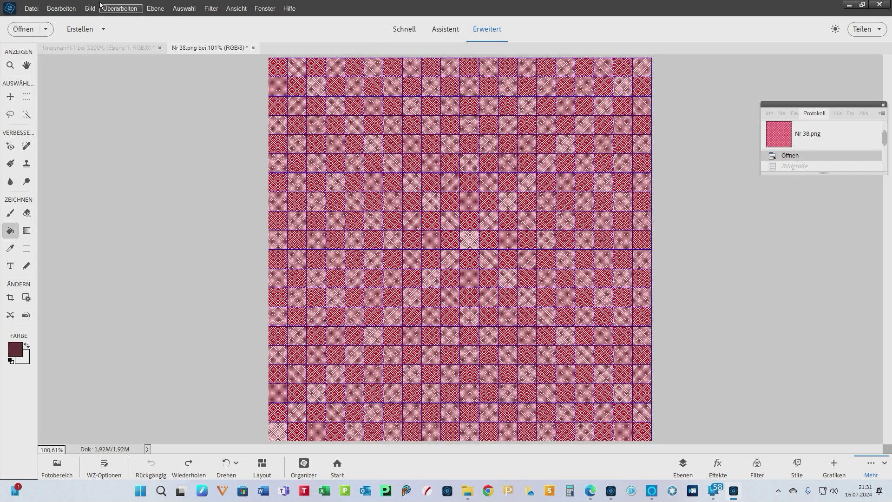
click(90, 9)
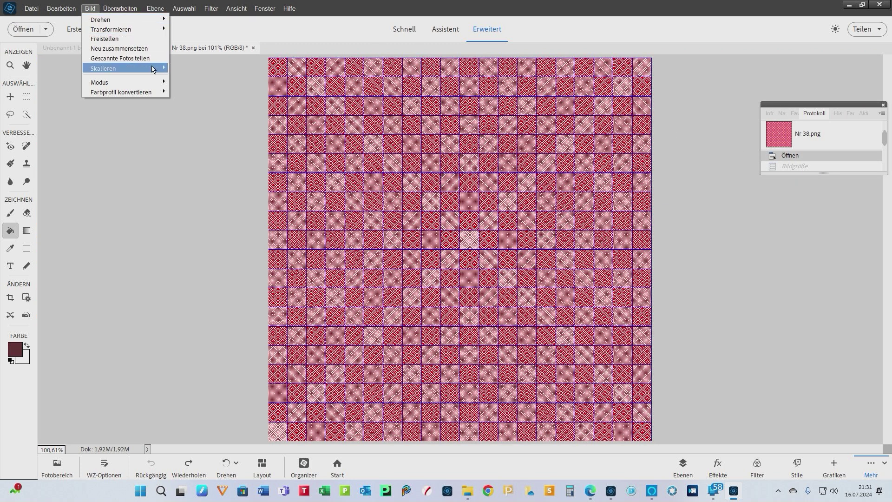
mouse_move(153, 68)
click(210, 68)
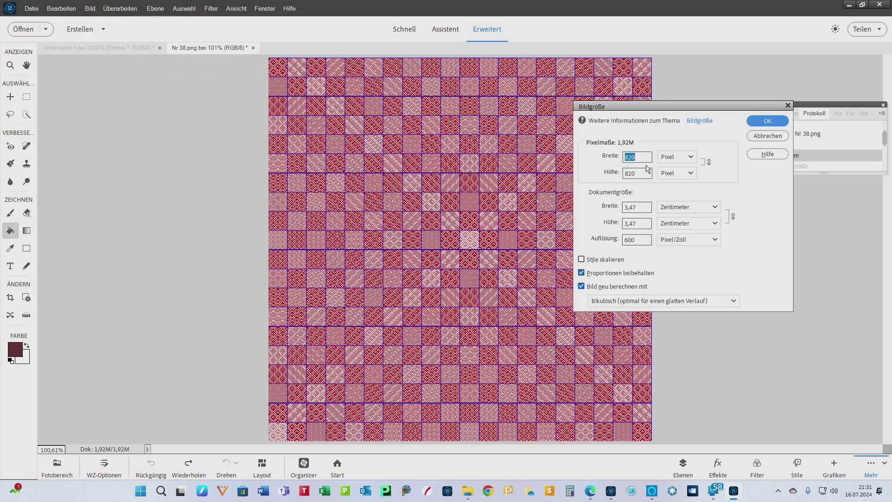
click(768, 122)
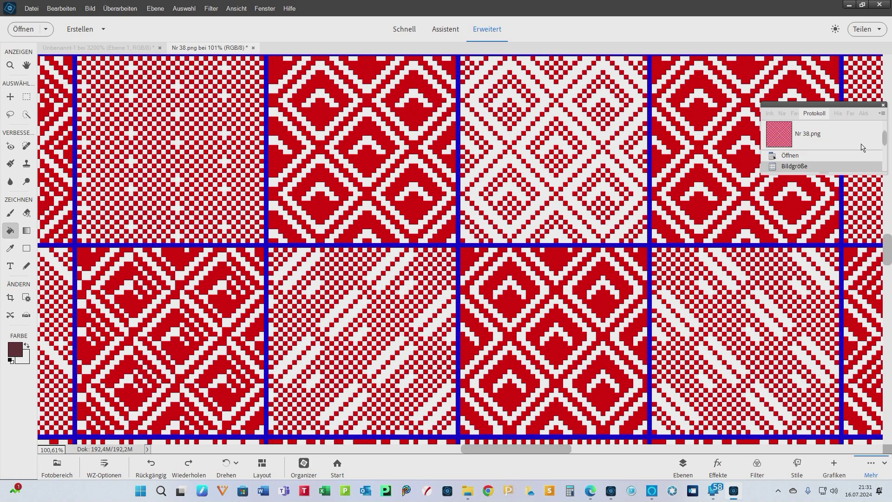
Step: Restore the history states one by one through the two pattern fills, the rotation and the first fill after it
scroll(862, 148, down, 2)
click(807, 152)
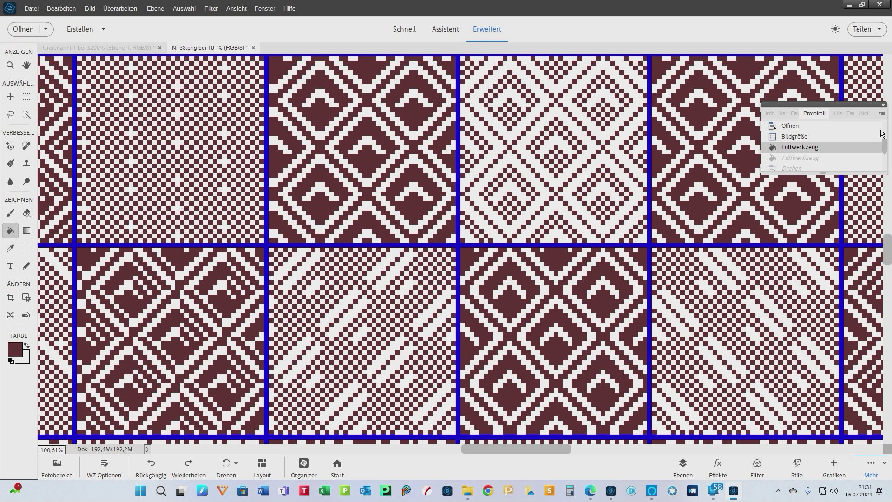
click(793, 158)
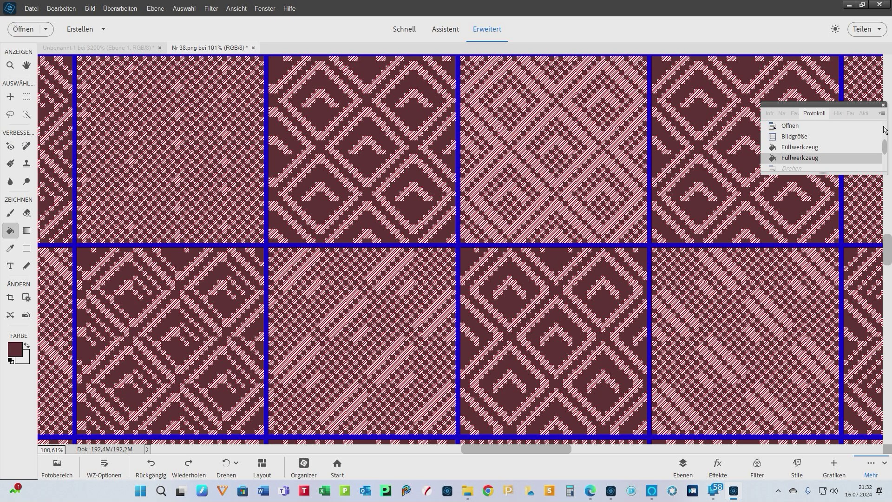
scroll(851, 143, down, 1)
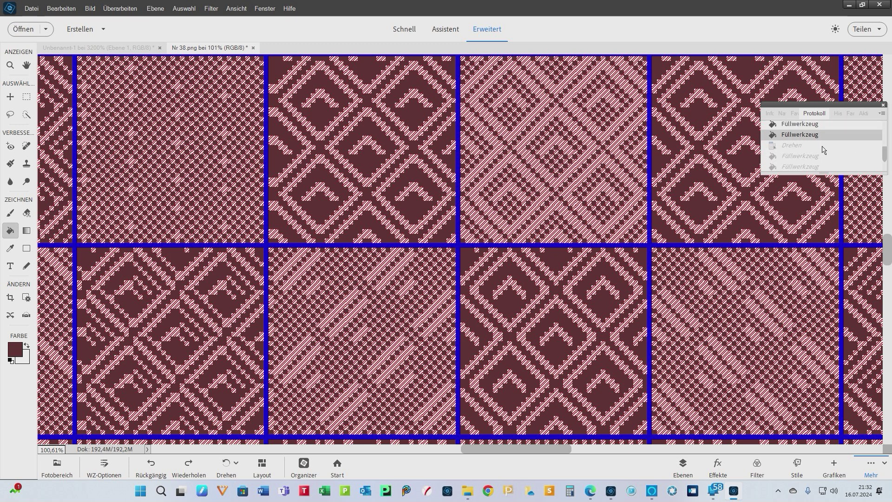
click(799, 145)
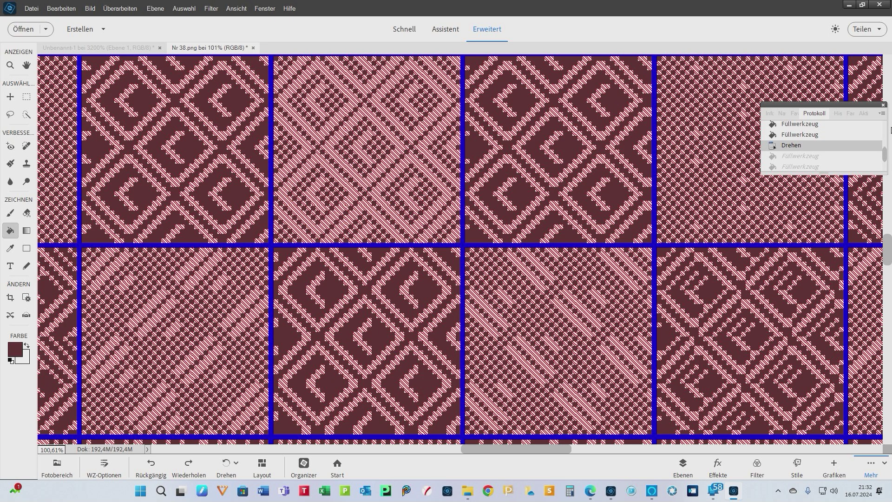
click(803, 157)
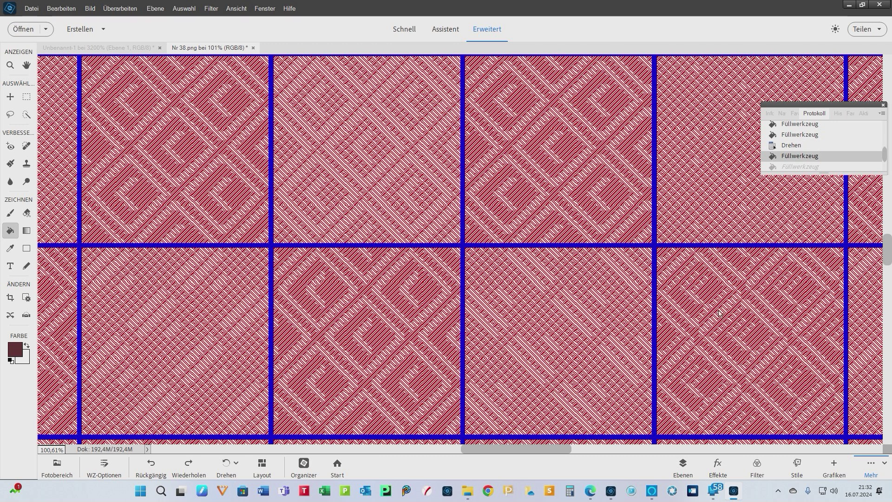
Step: Fill the blue grid lines of the rotated image with the diagonal red-and-white stripe pattern
key(ctrl+alt+0)
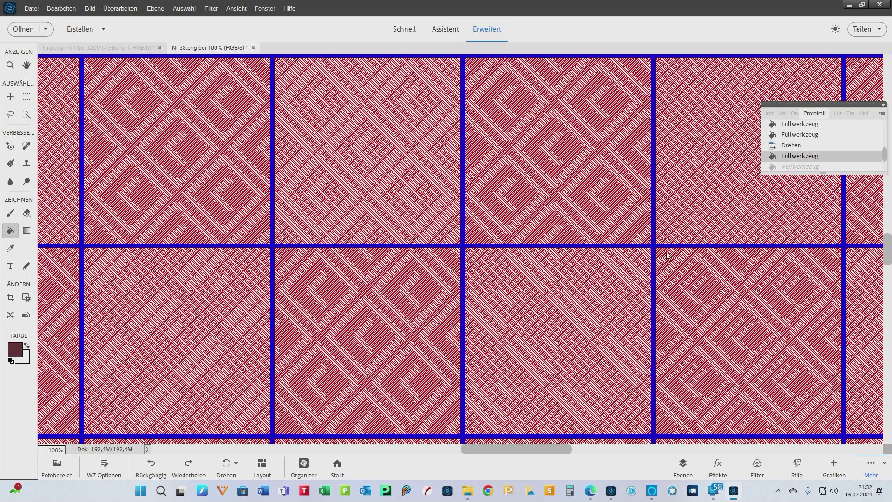
key(ctrl+plus)
key(ctrl+plus)
key(ctrl+plus)
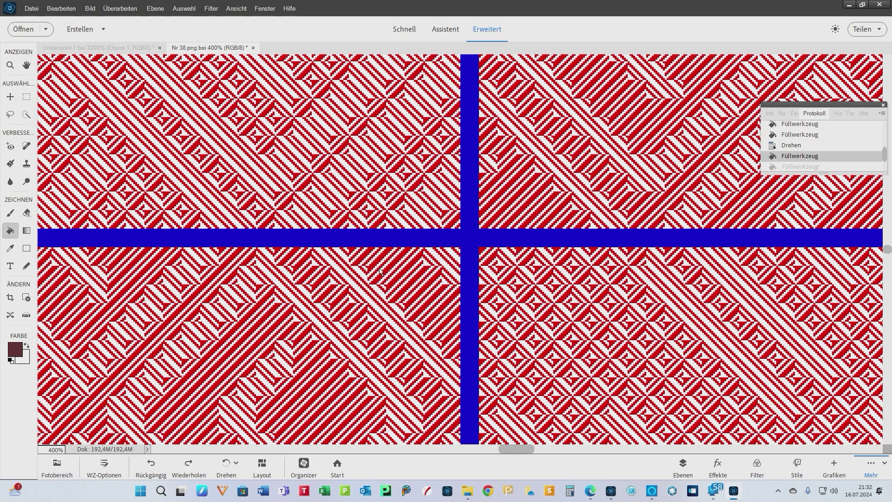
click(373, 236)
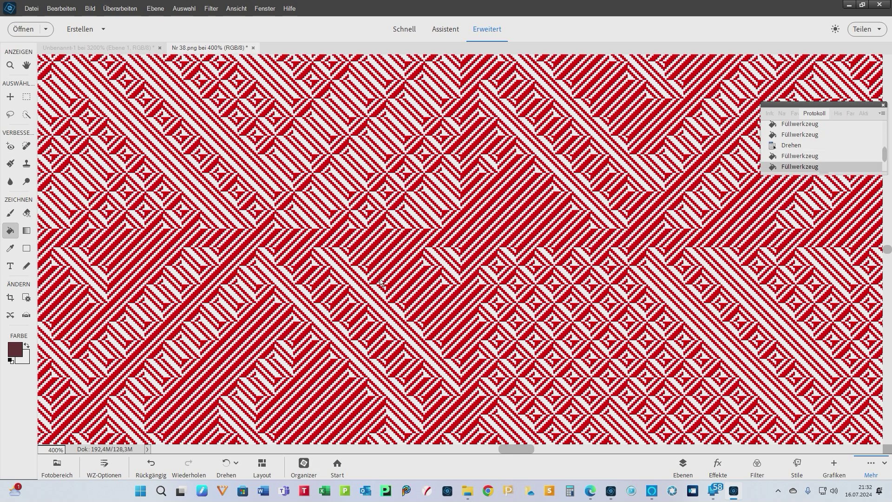